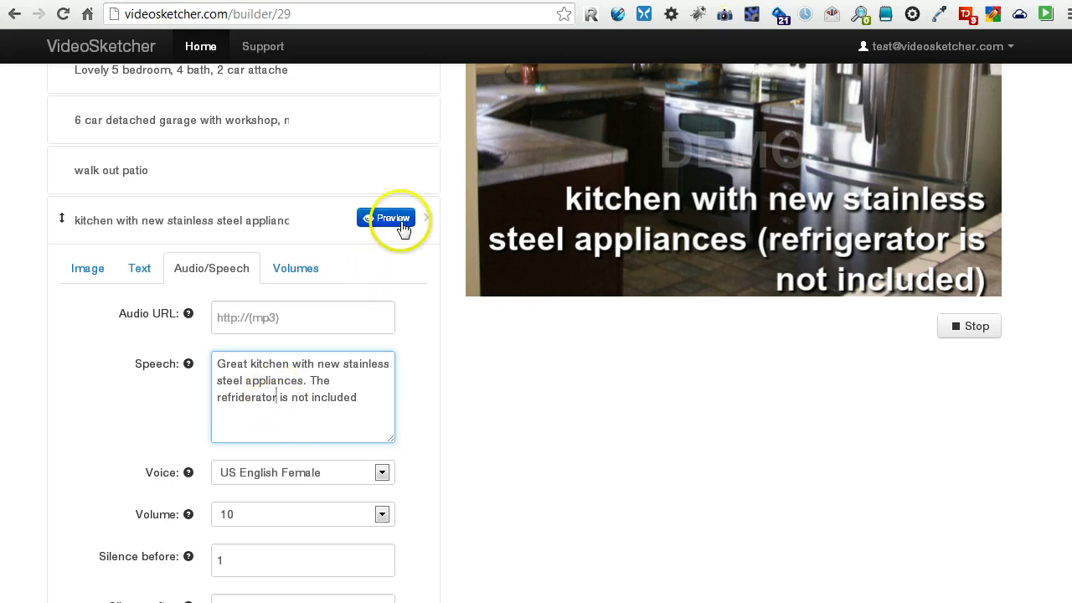
Respell the kitchen speech's refrigerator word as 'fridger-ay-der' and preview how it sounds.
click(276, 398)
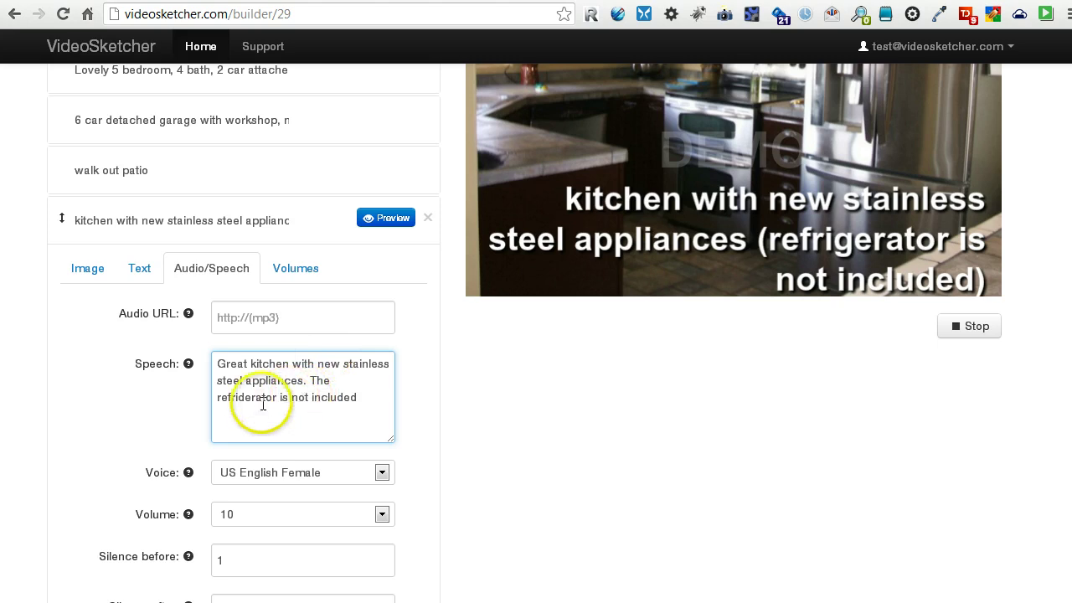
double_click(260, 397)
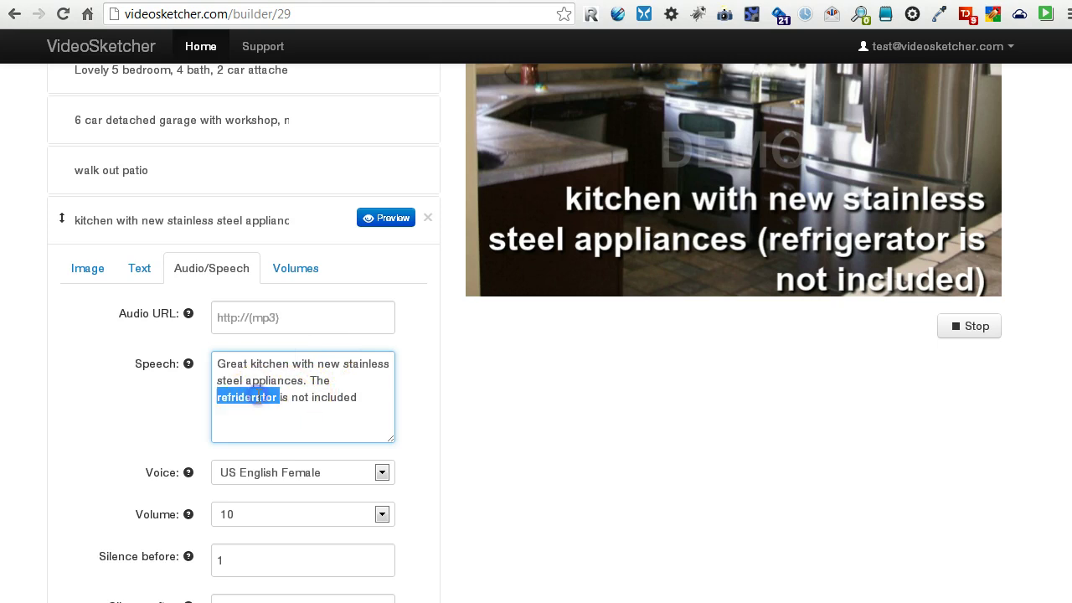
click(386, 219)
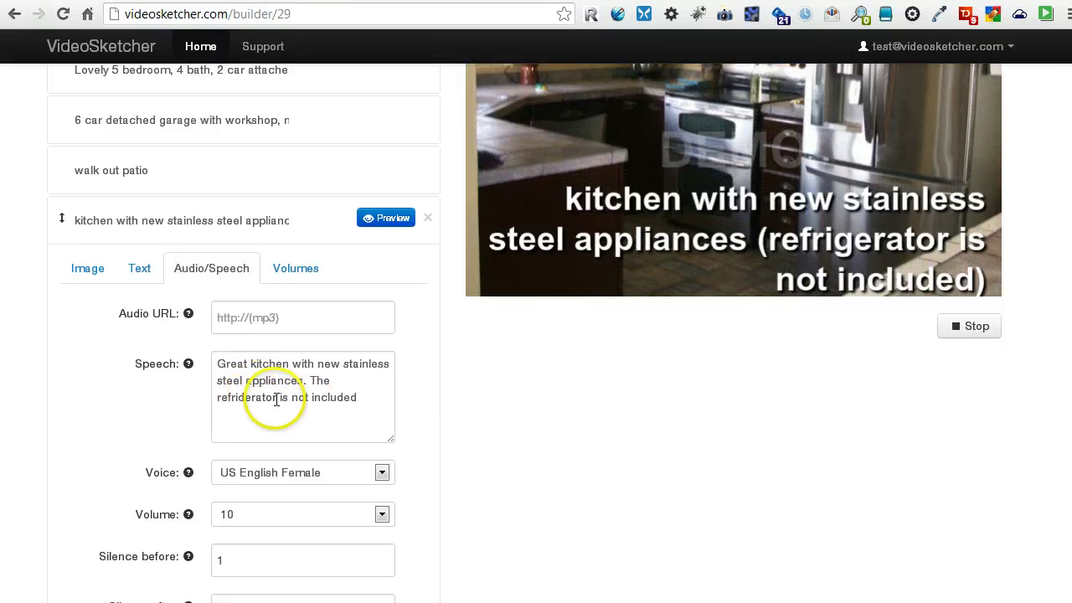
click(276, 399)
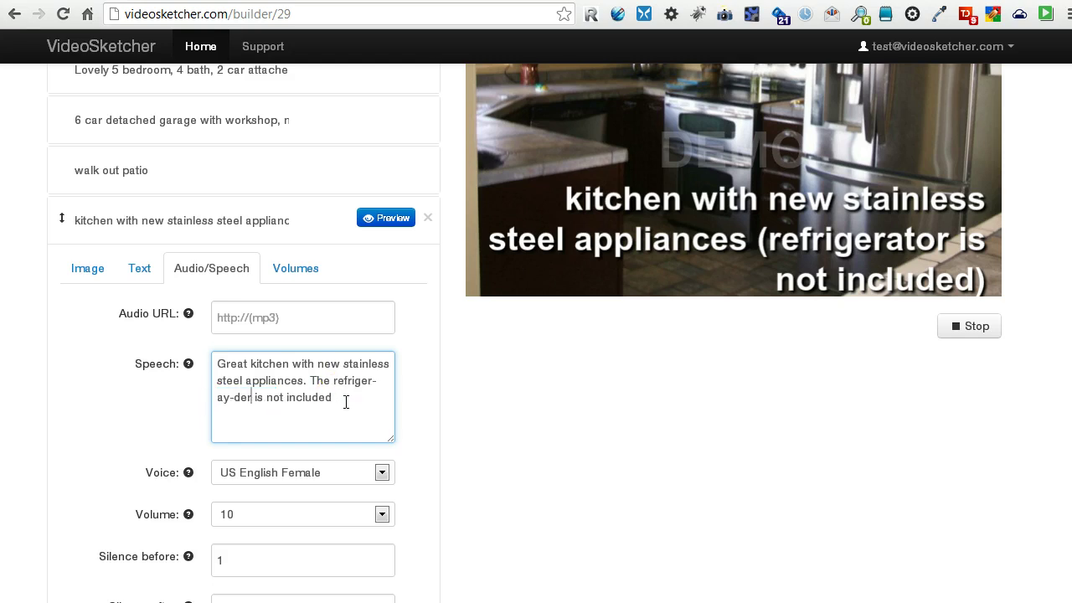
click(379, 219)
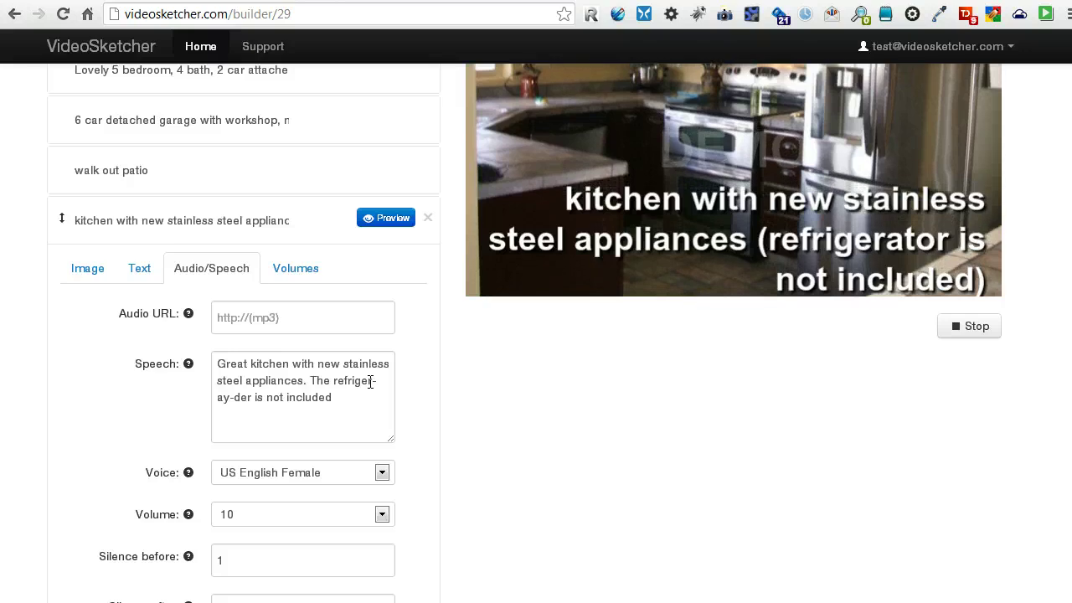
click(334, 382)
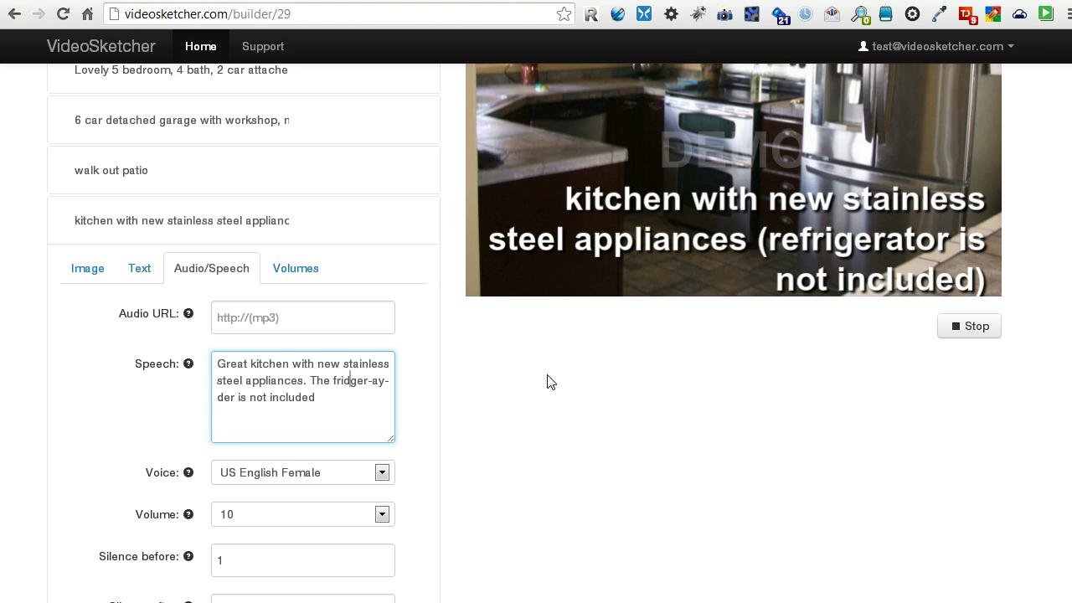
Trim the extra letters so the kitchen speech reads 'The fridge is not included', then preview it.
key(shift+Down)
key(shift+Left)
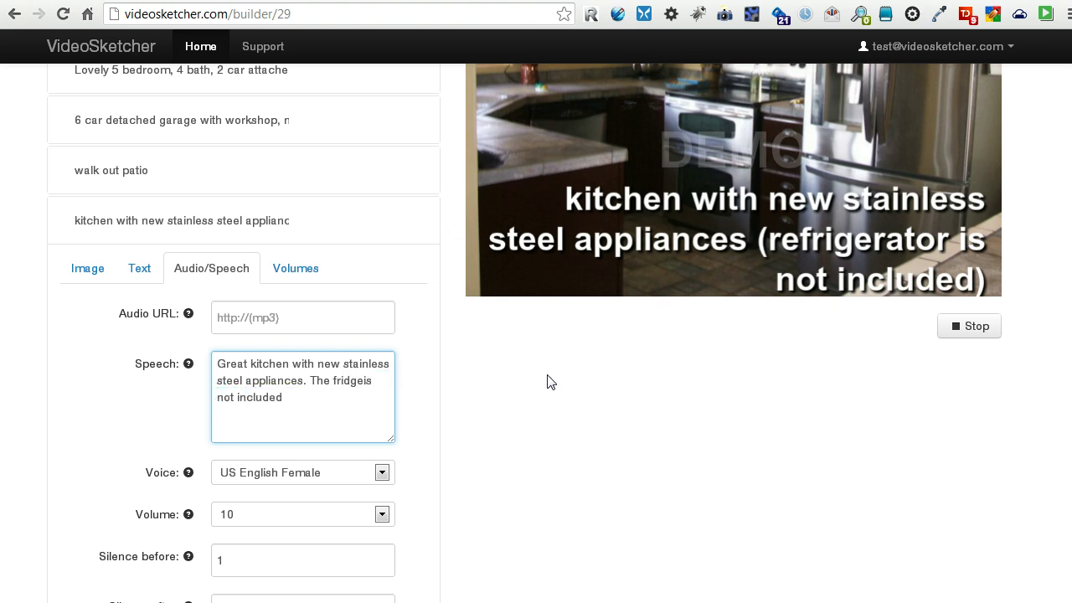
mouse_move(402, 296)
click(390, 219)
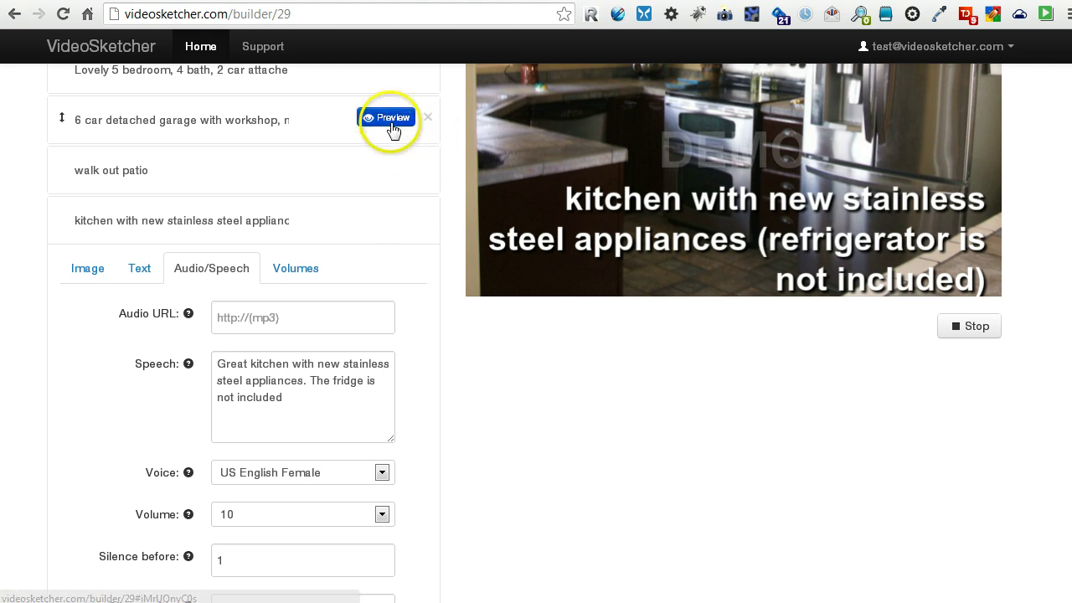
Edit the garage slide's speech ending at '220 and 110 voltage' and collapse its editor to show all seven slides.
mouse_move(388, 155)
mouse_move(390, 132)
scroll(390, 138, up, 1)
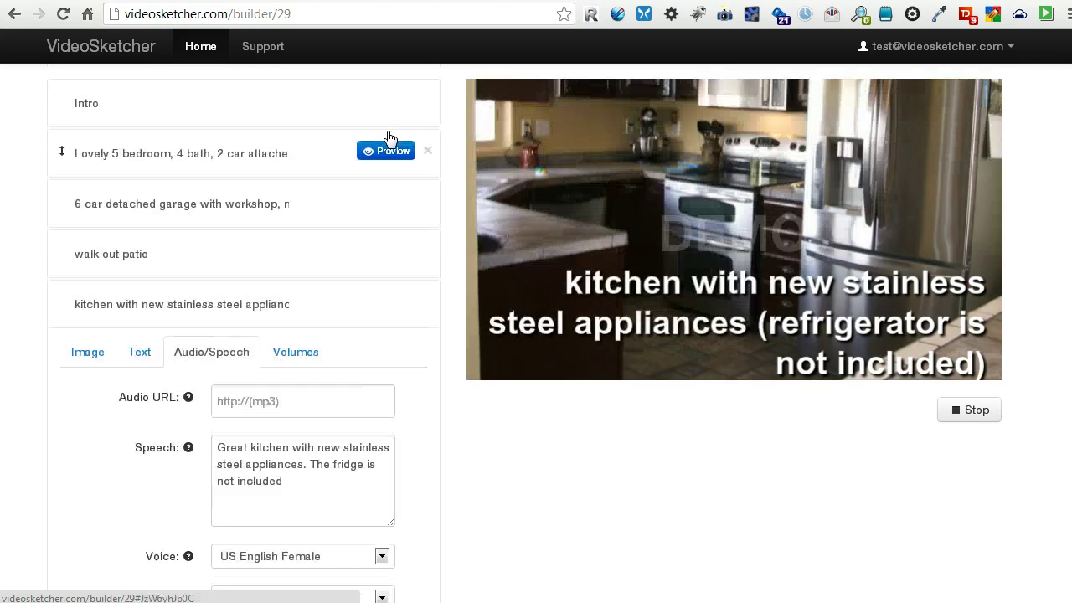
click(315, 210)
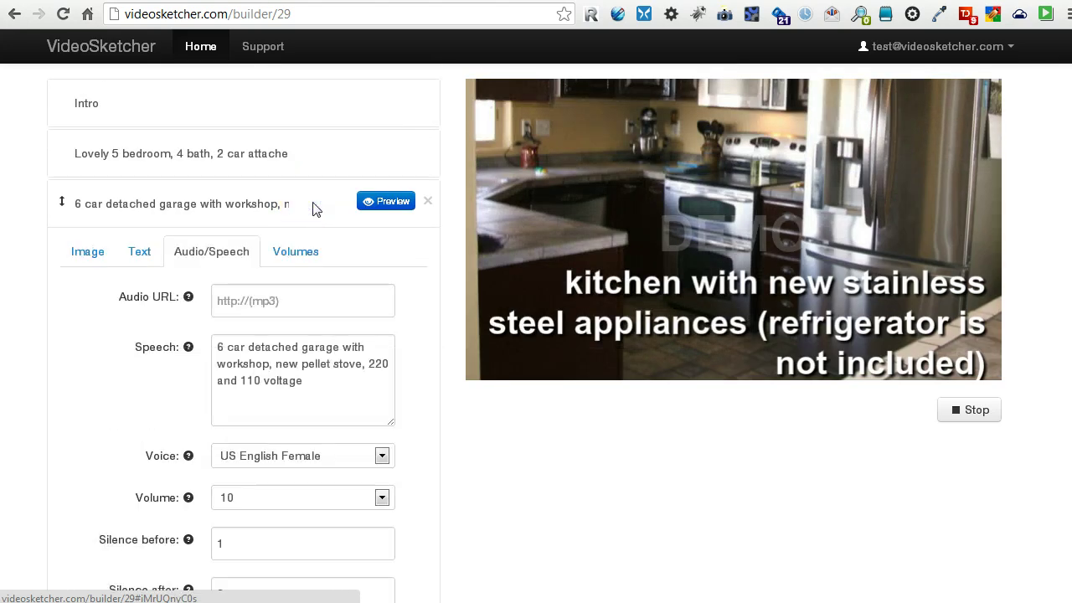
click(316, 379)
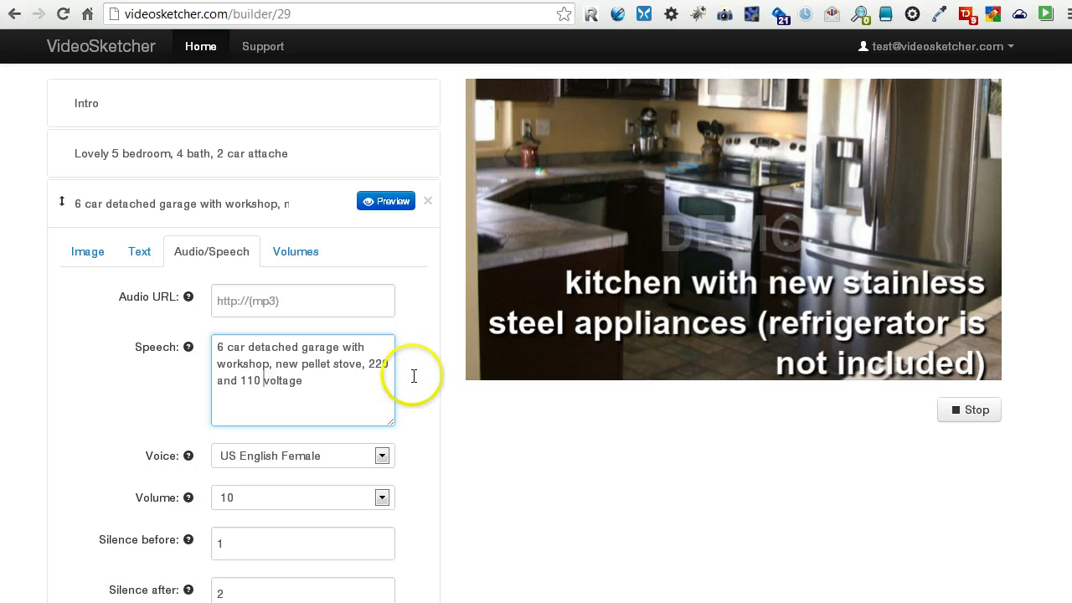
click(307, 384)
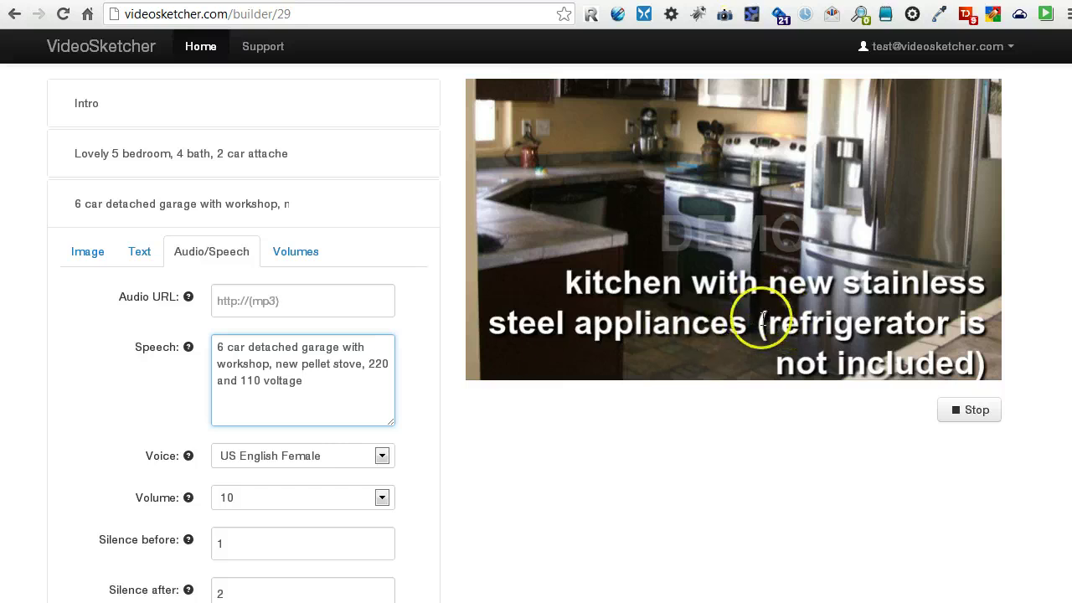
click(325, 208)
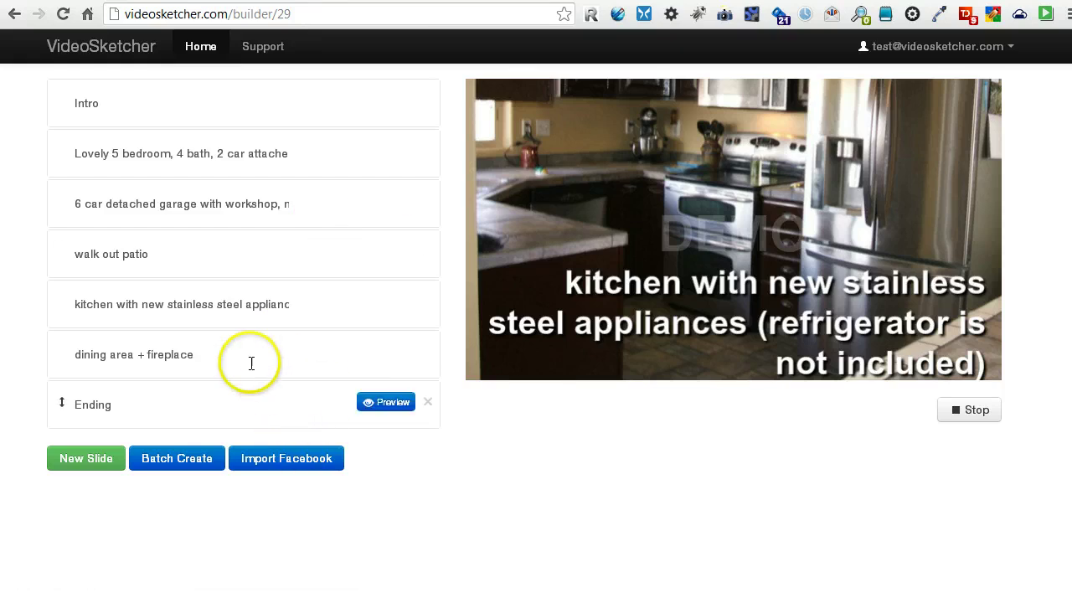
Expand the 'dining area + fireplace' slide and preview it.
click(334, 354)
scroll(215, 383, down, 1)
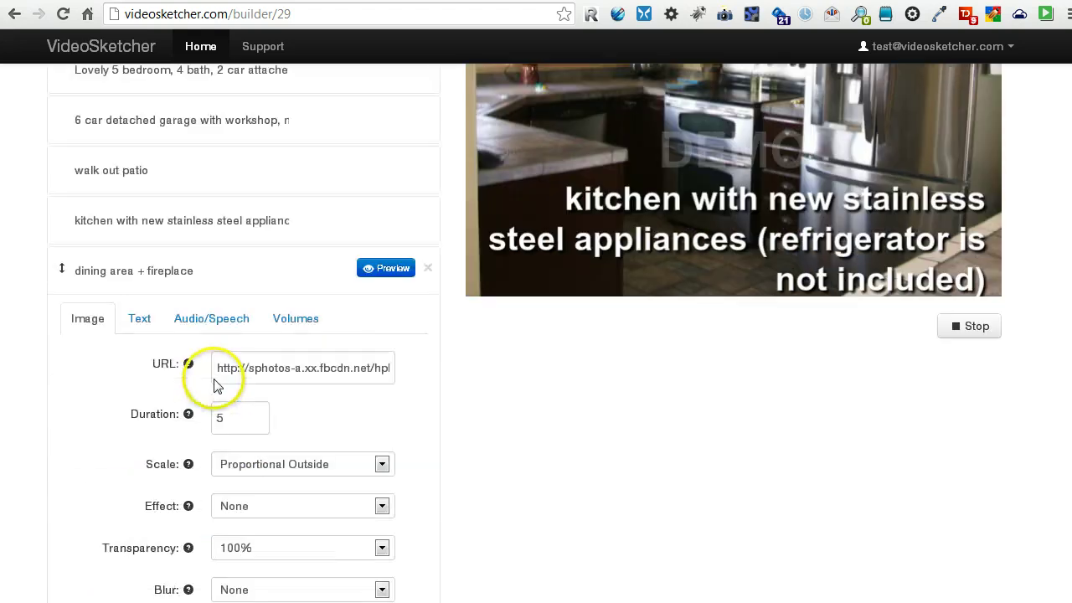
click(385, 268)
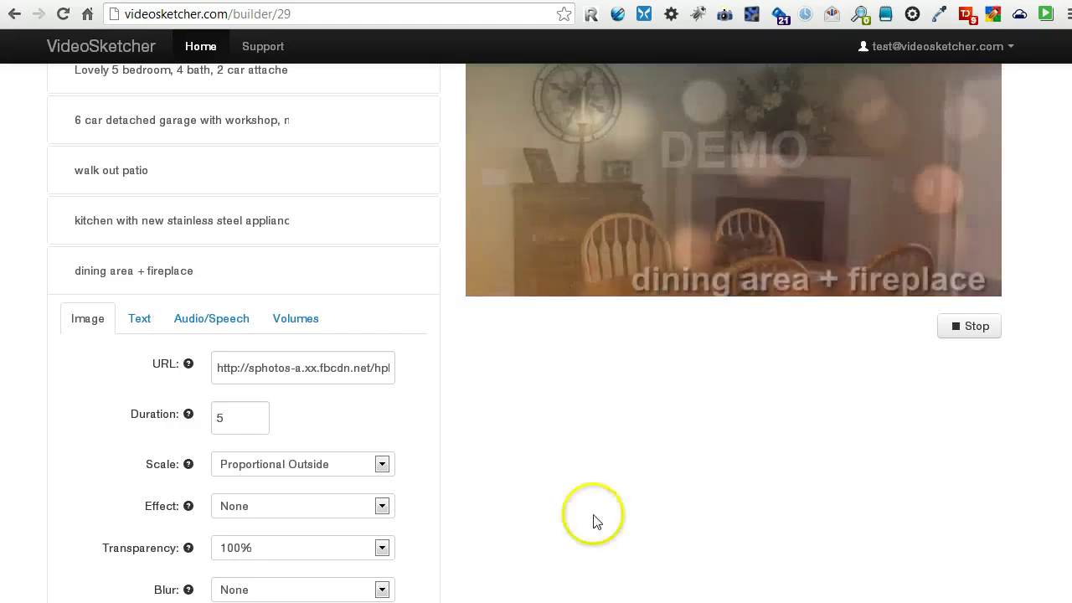
Replace '+' with 'with' in the dining slide's speech so it reads 'dining area with fireplace'.
scroll(590, 578, up, 1)
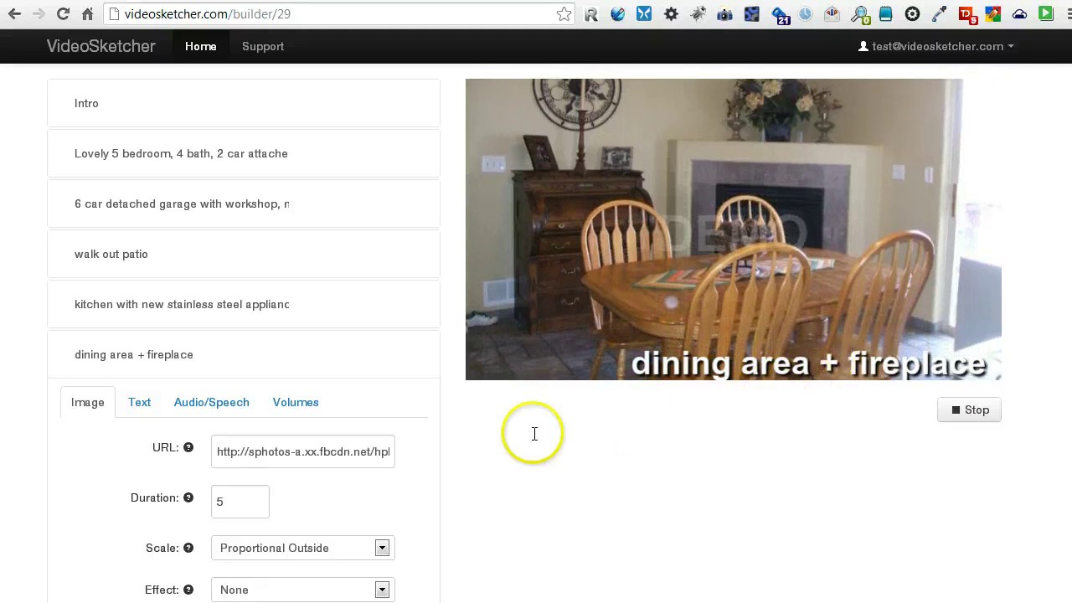
scroll(472, 461, down, 1)
click(216, 322)
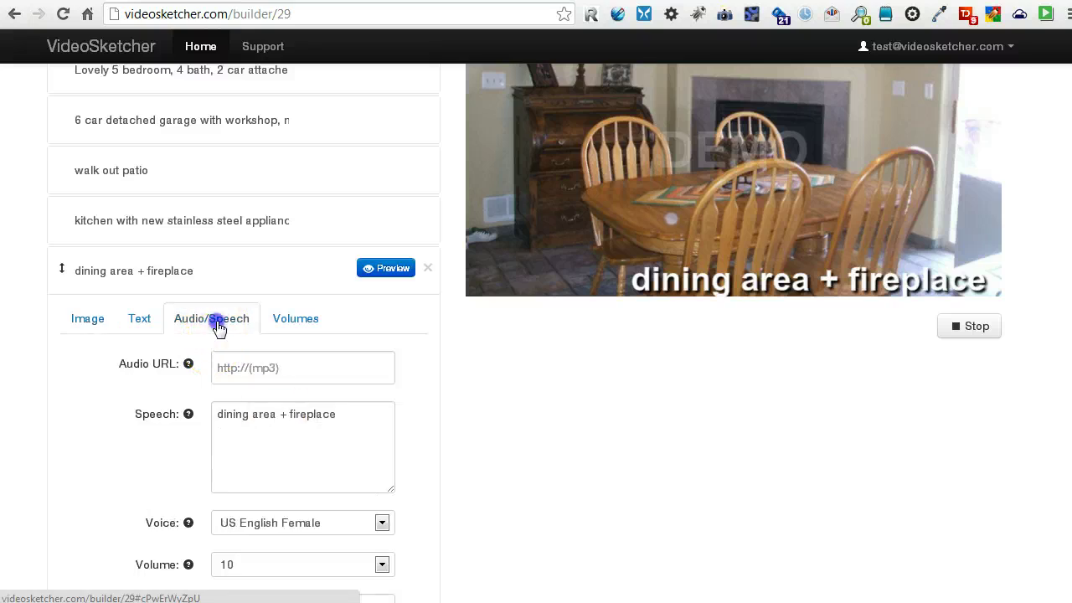
click(283, 415)
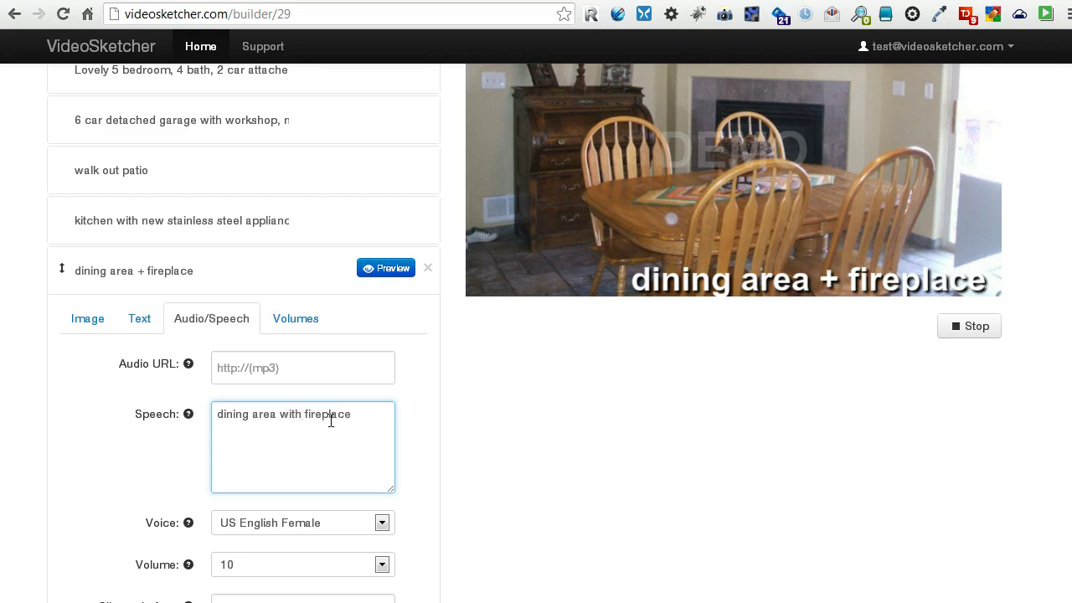
click(394, 268)
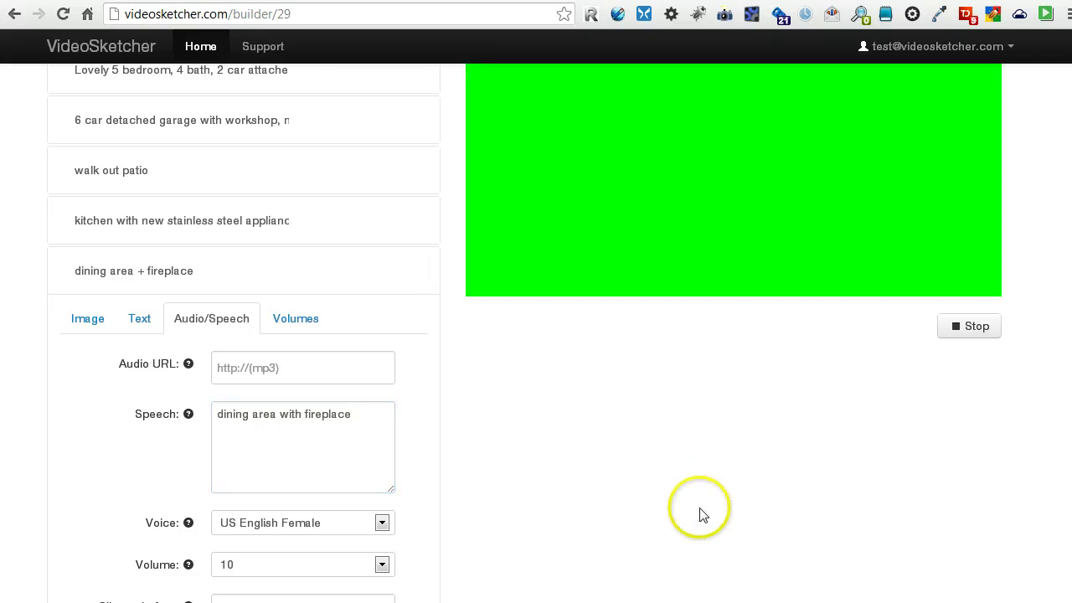
scroll(686, 536, up, 2)
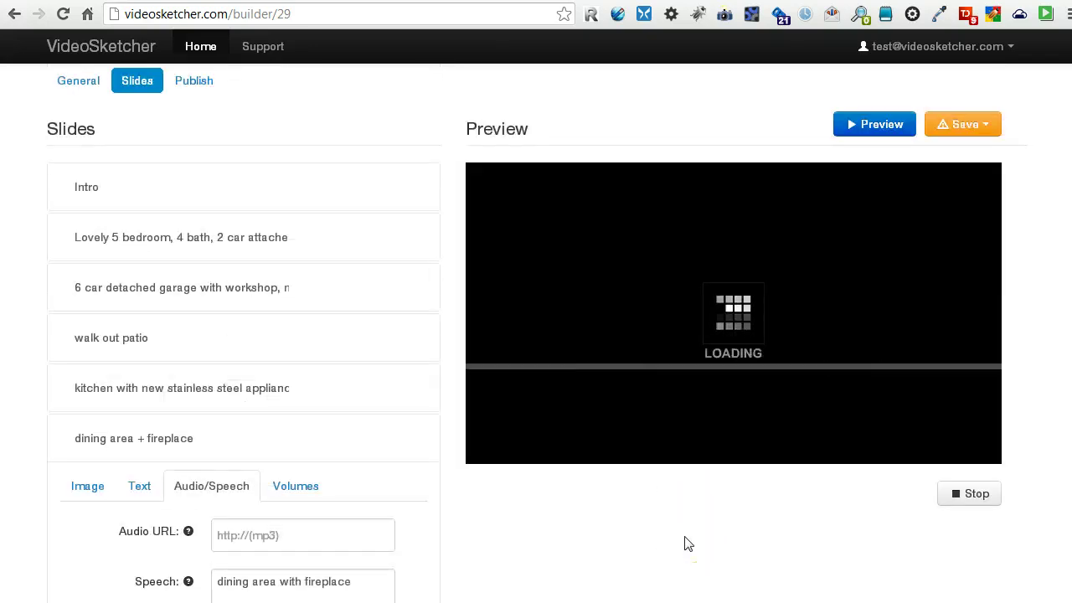
scroll(687, 544, down, 1)
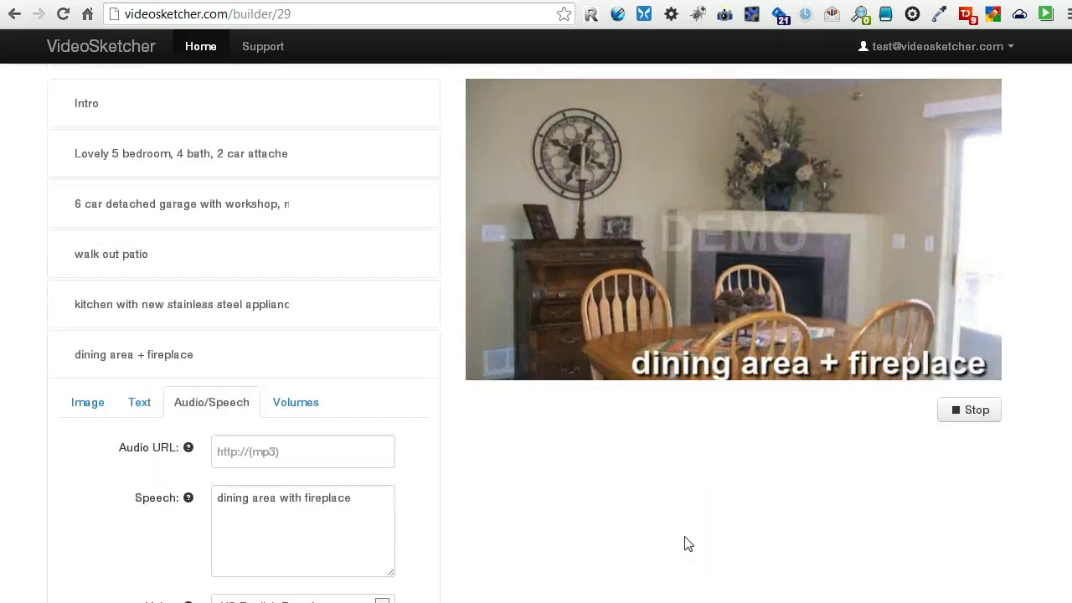
click(730, 453)
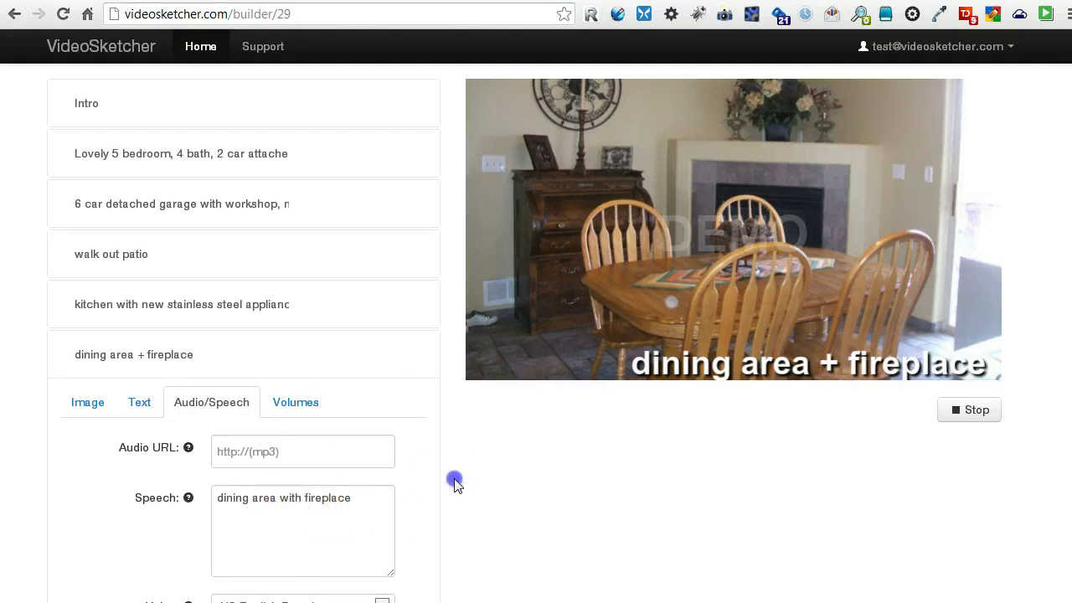
scroll(478, 472, down, 3)
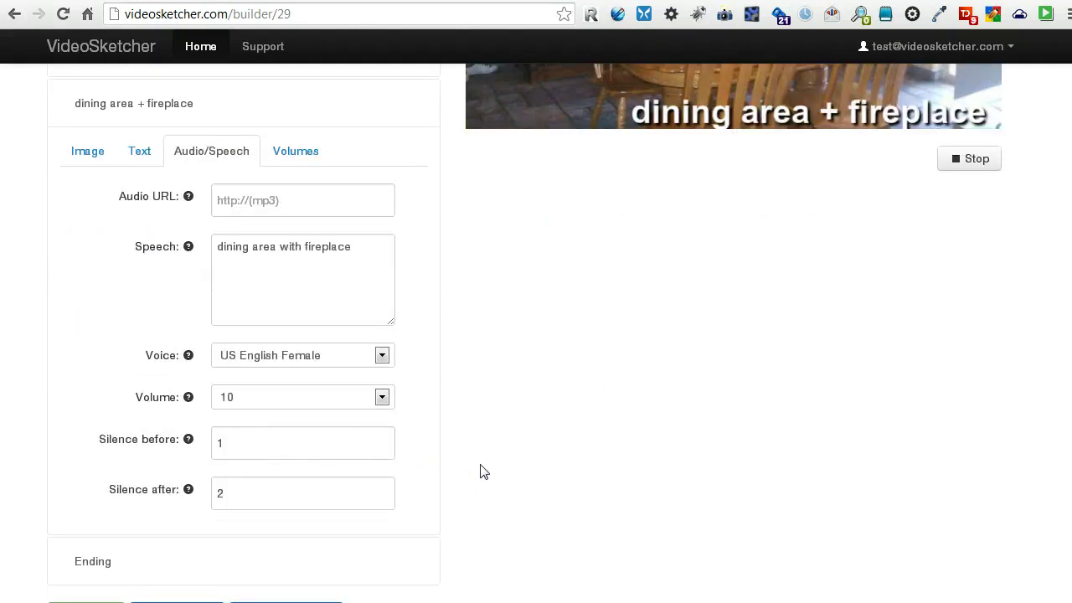
scroll(479, 472, up, 2)
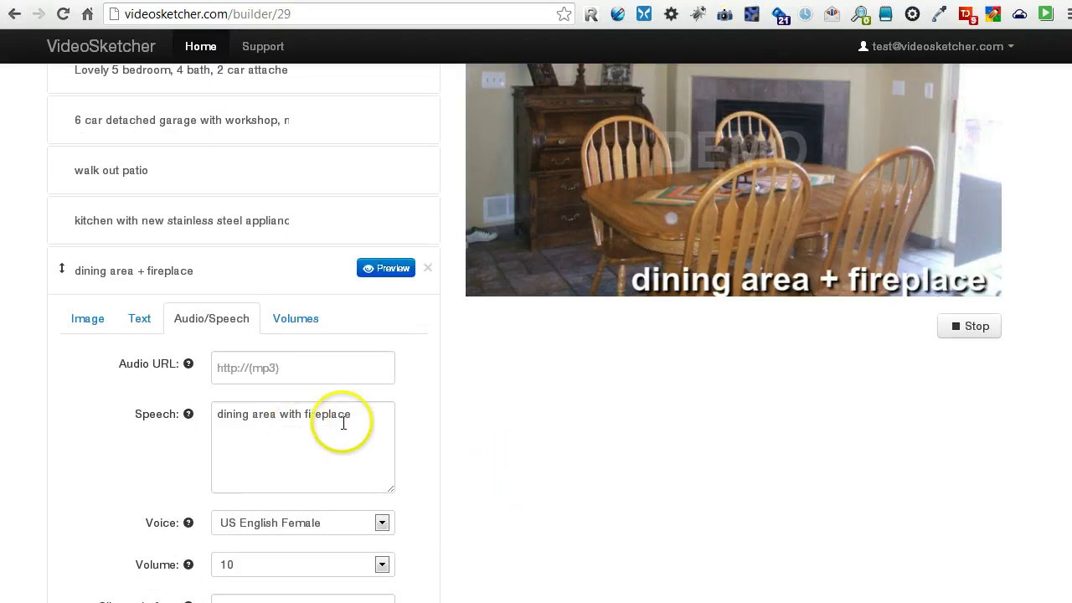
drag(351, 415, 315, 419)
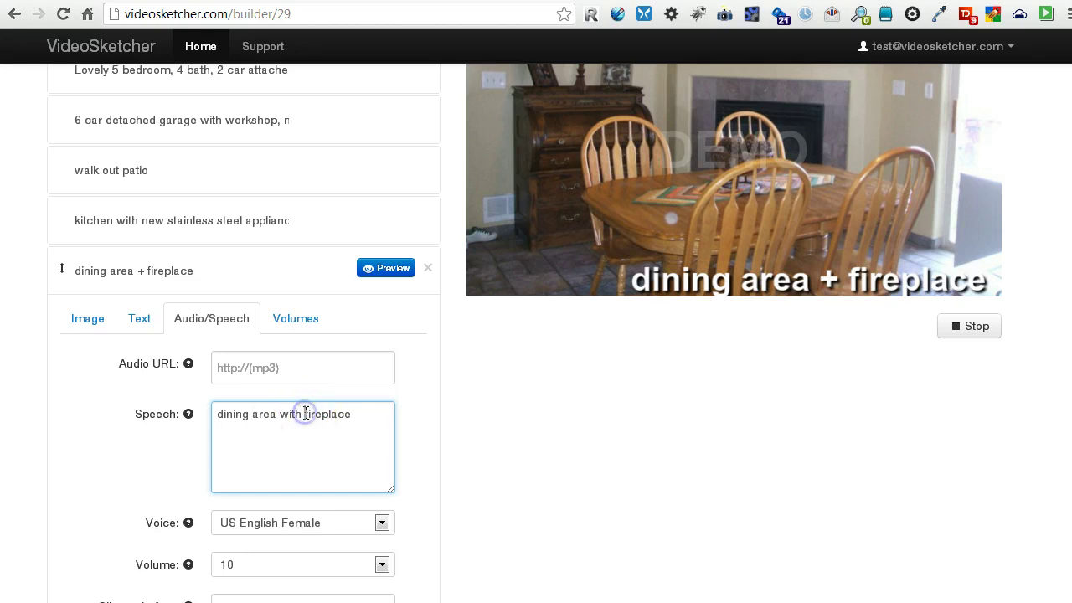
double_click(289, 414)
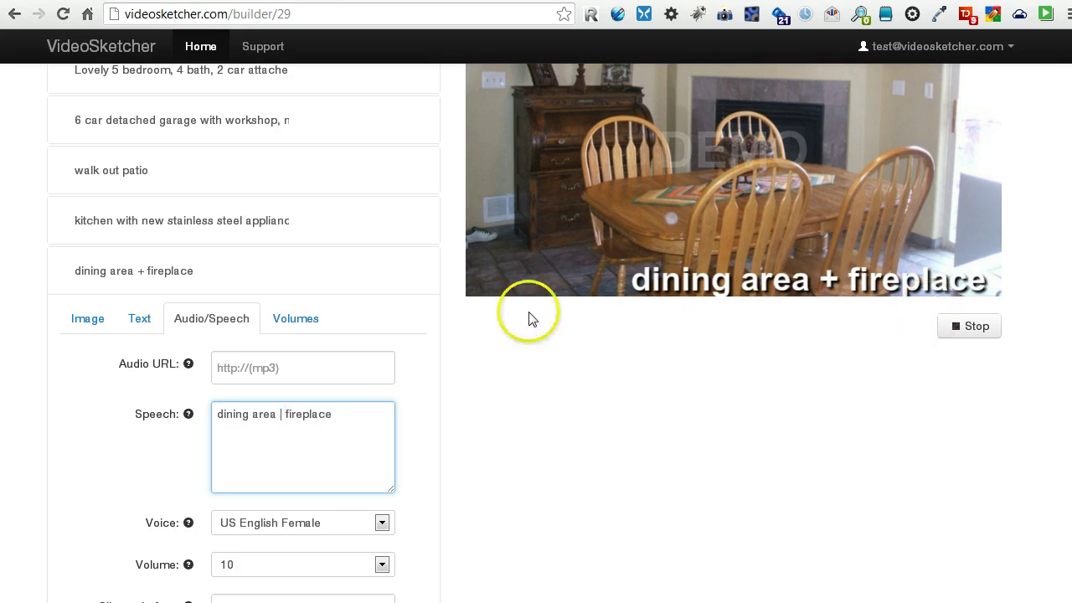
click(381, 269)
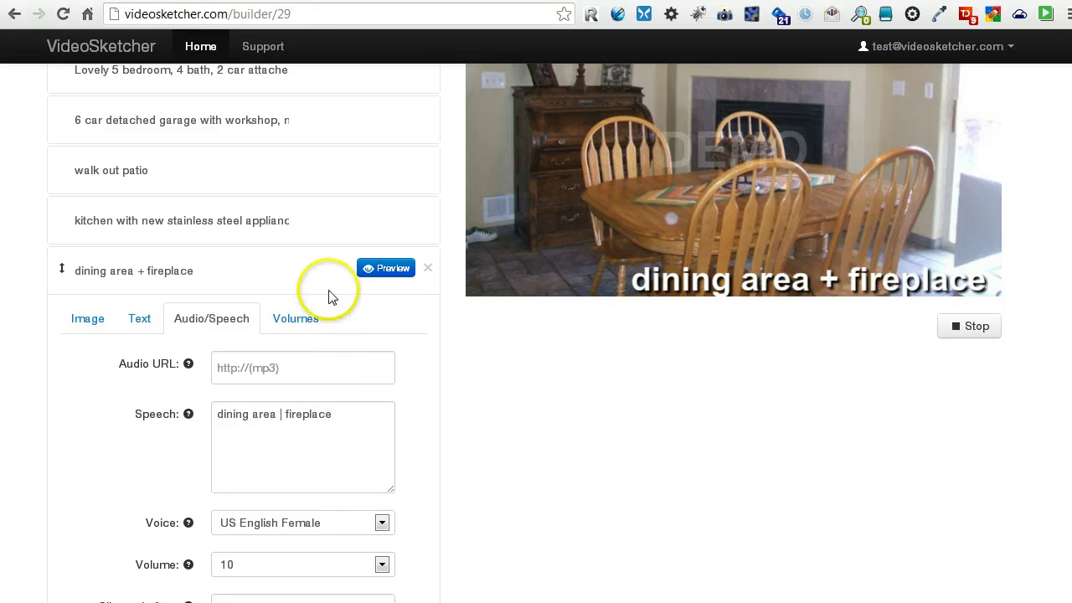
click(284, 414)
key(BackSpace)
text(with)
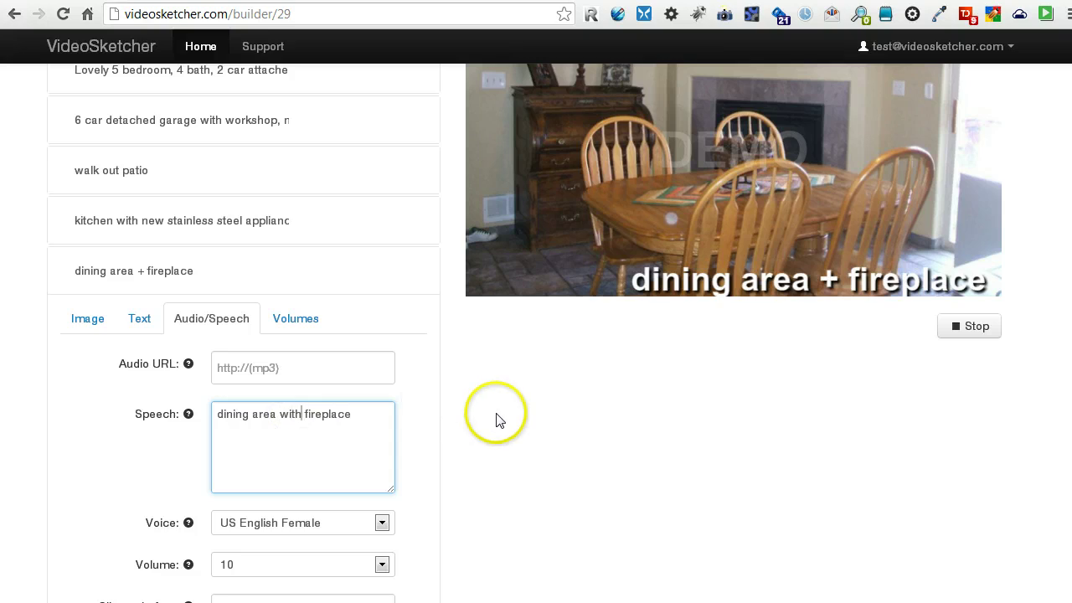
scroll(500, 419, up, 1)
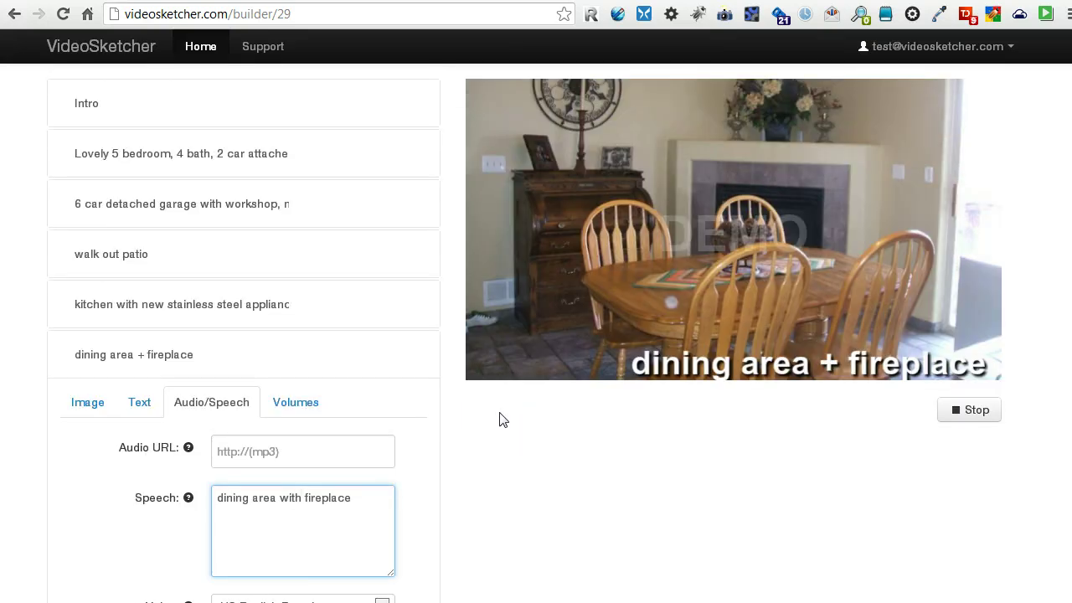
scroll(503, 419, up, 2)
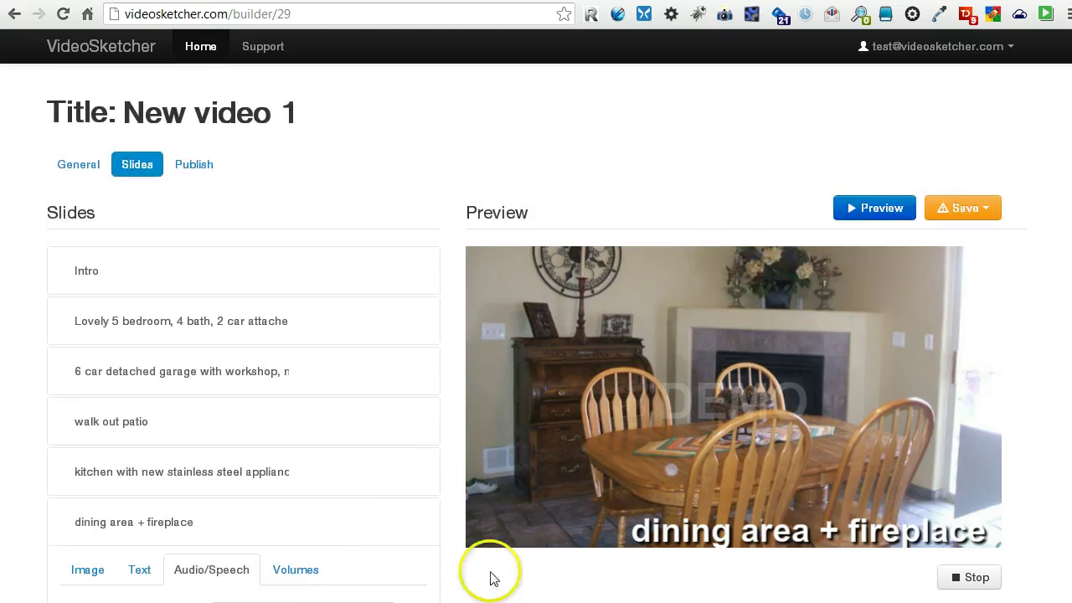